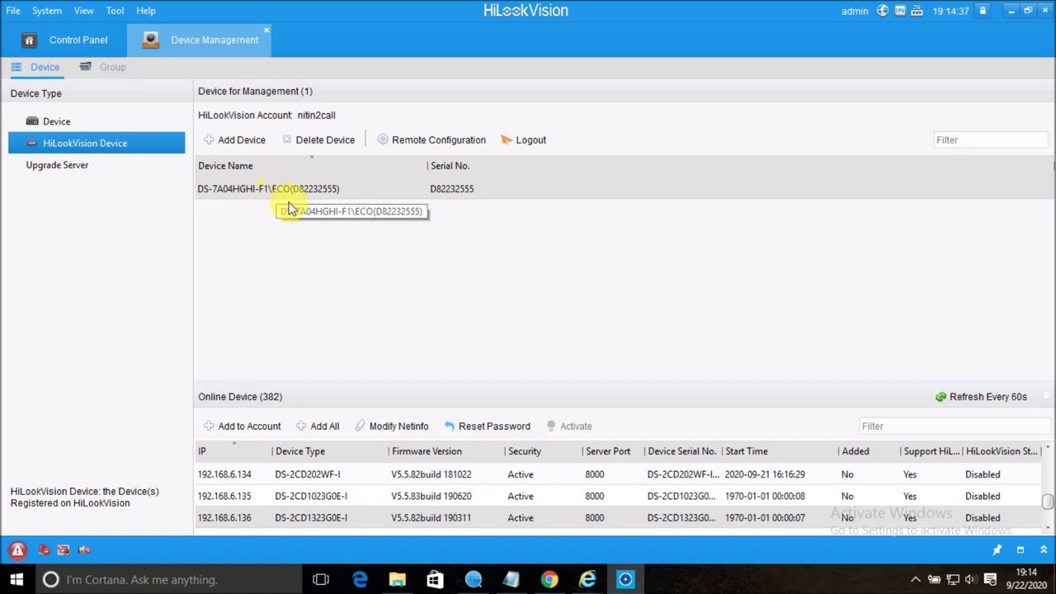
Open Main View from the Control Panel, collapse the View section and pick camera 1.
left_click(72, 48)
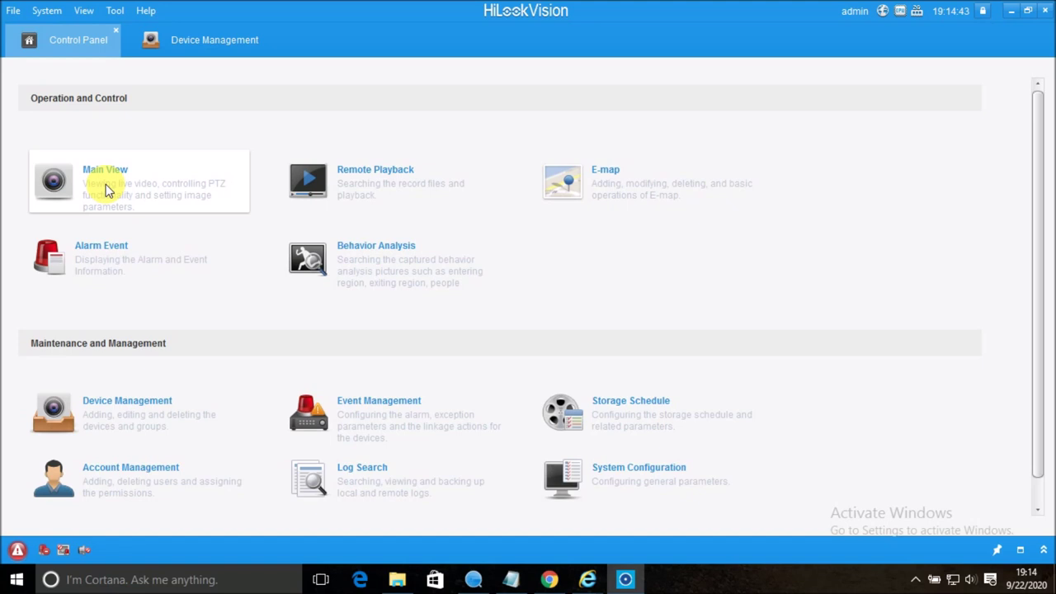
left_click(105, 190)
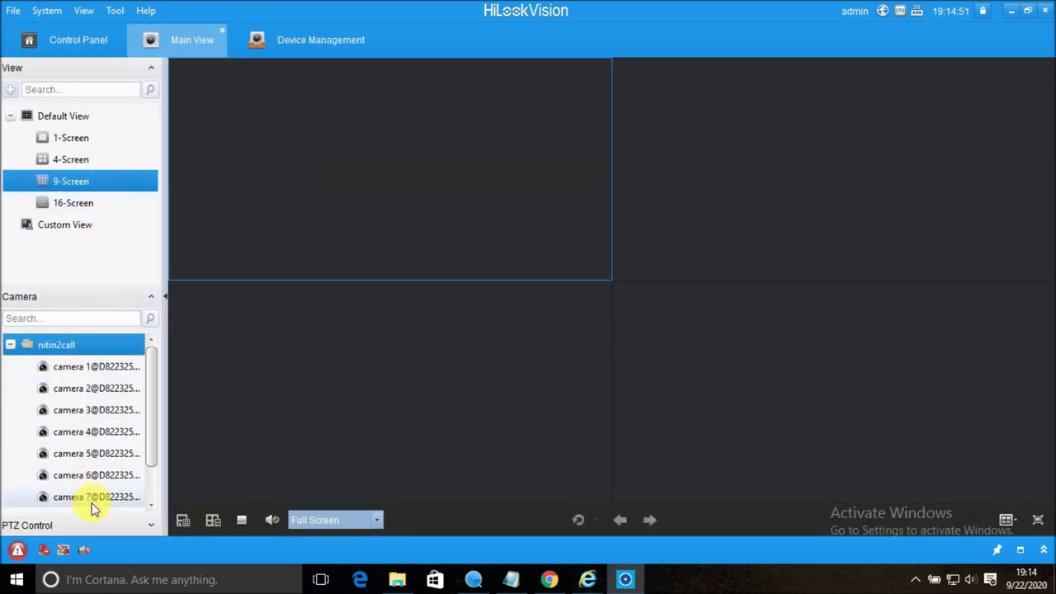
left_click(70, 75)
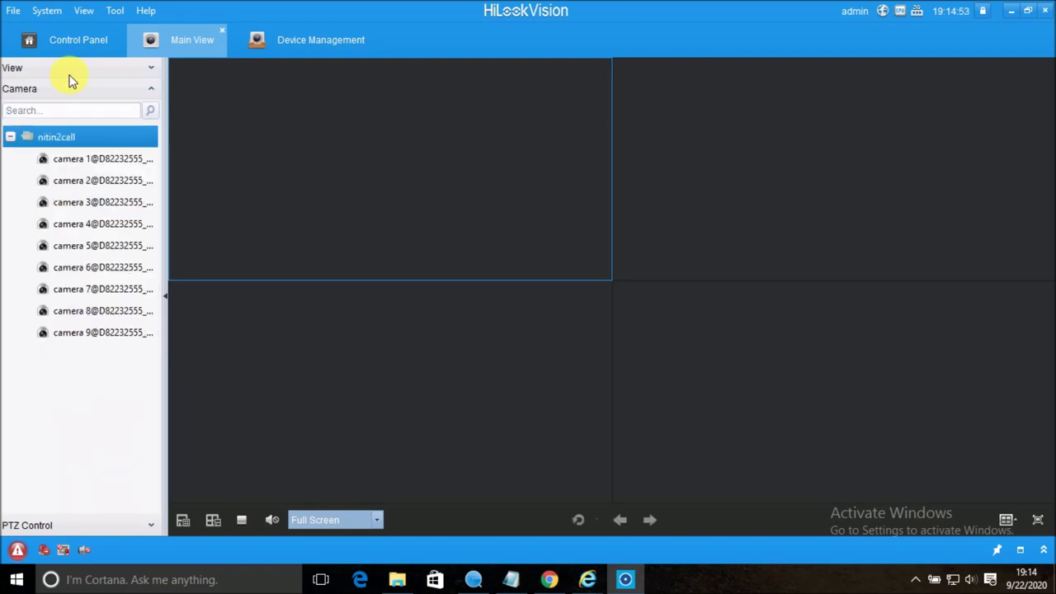
left_click(69, 162)
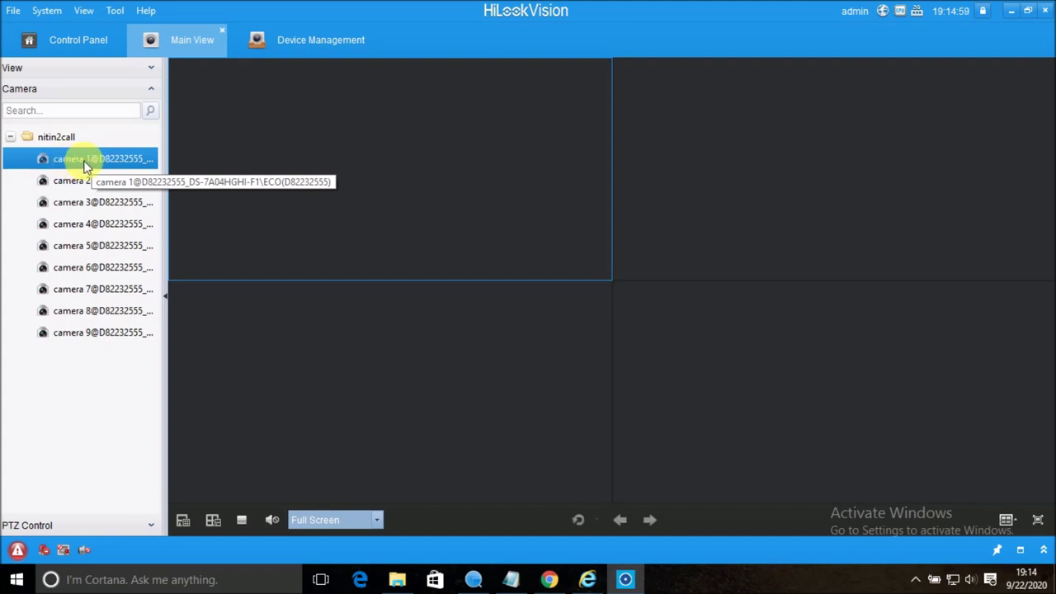
Start camera 1's live feed, enter and submit its stream key, then collapse the camera tree.
double_click(87, 165)
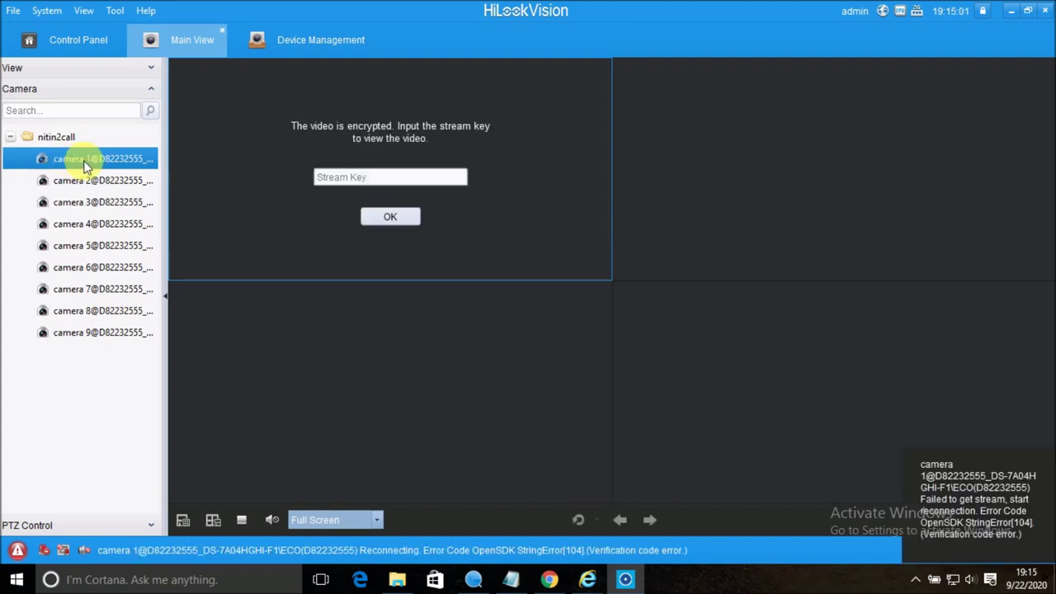
left_click(344, 180)
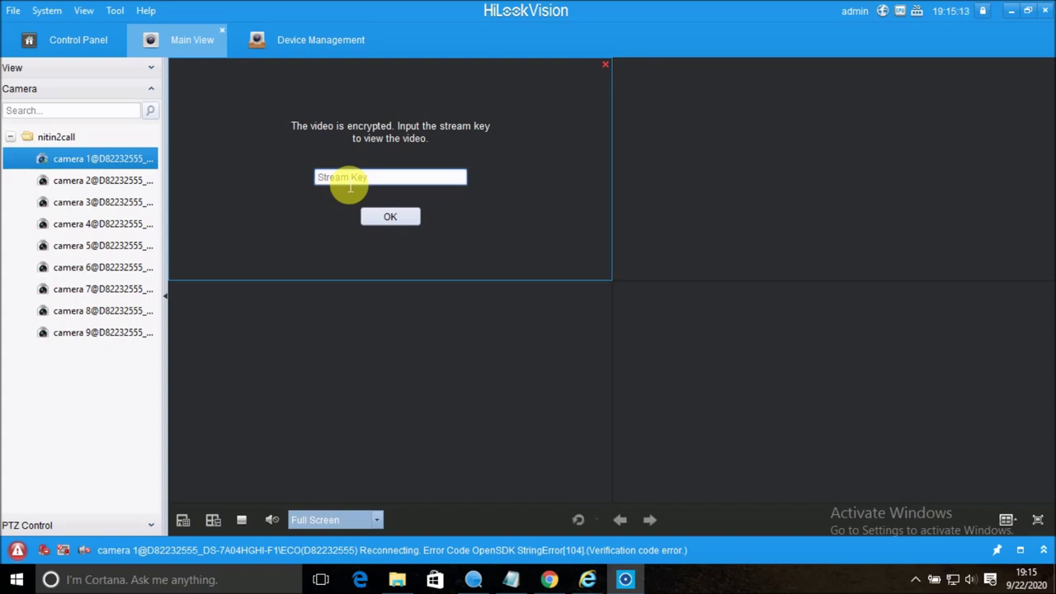
type("*******")
left_click(387, 213)
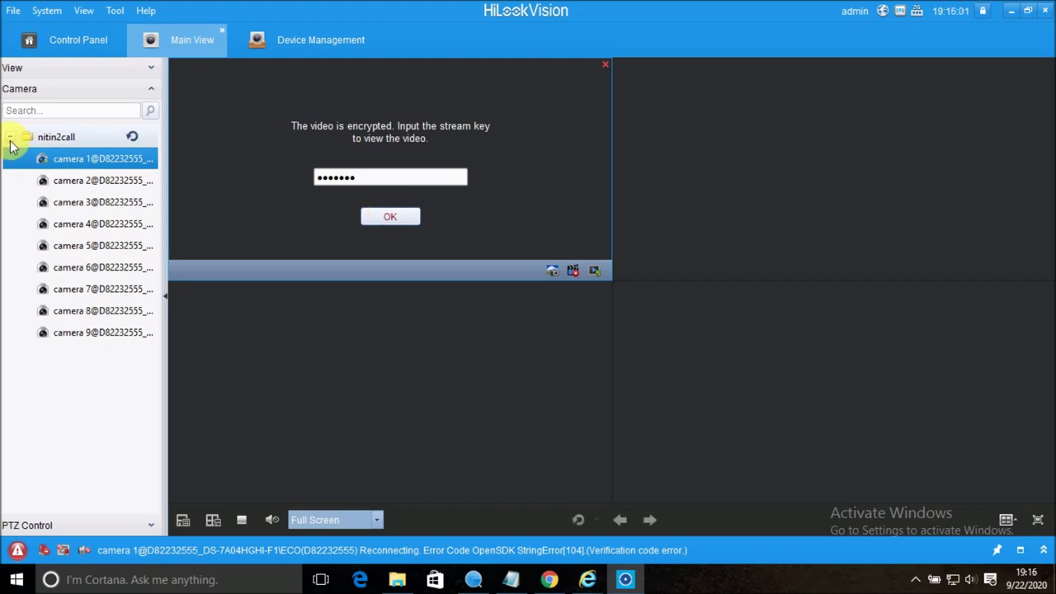
left_click(11, 137)
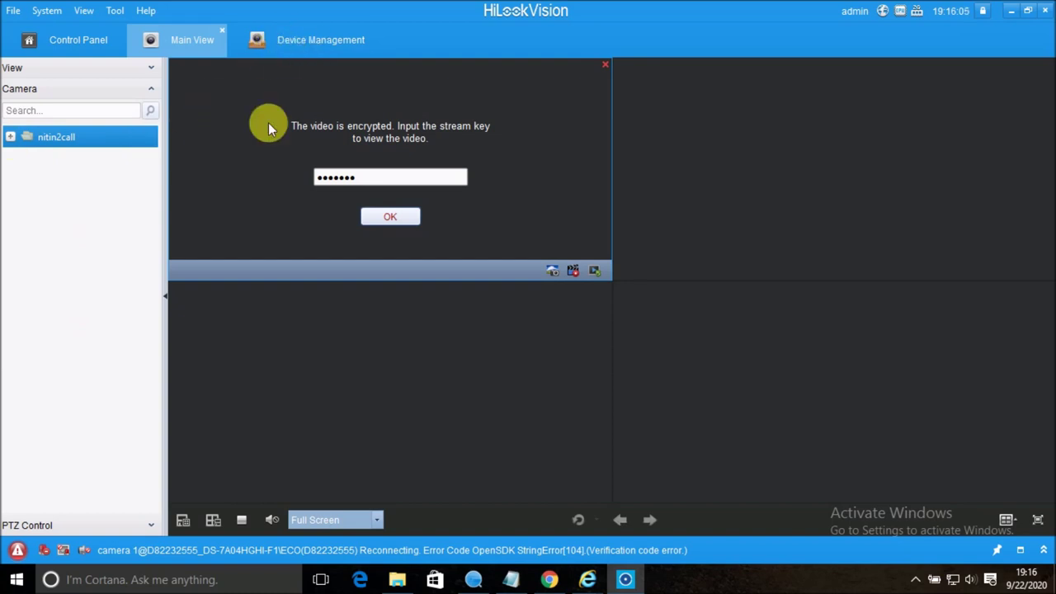
Go to Device Management and open the Add device dialog in IP/Domain mode.
left_click(290, 46)
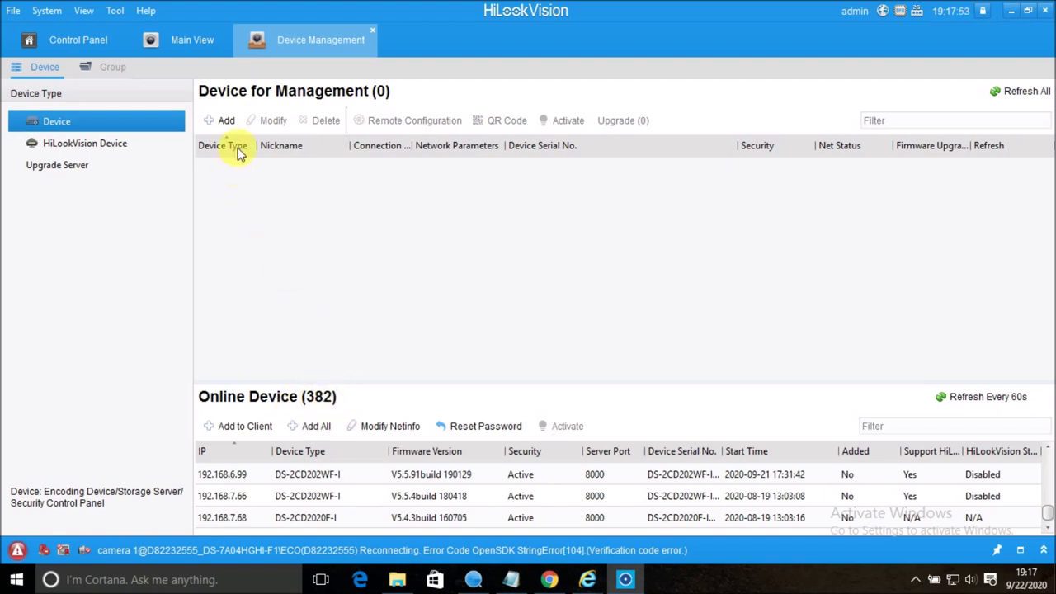
left_click(221, 121)
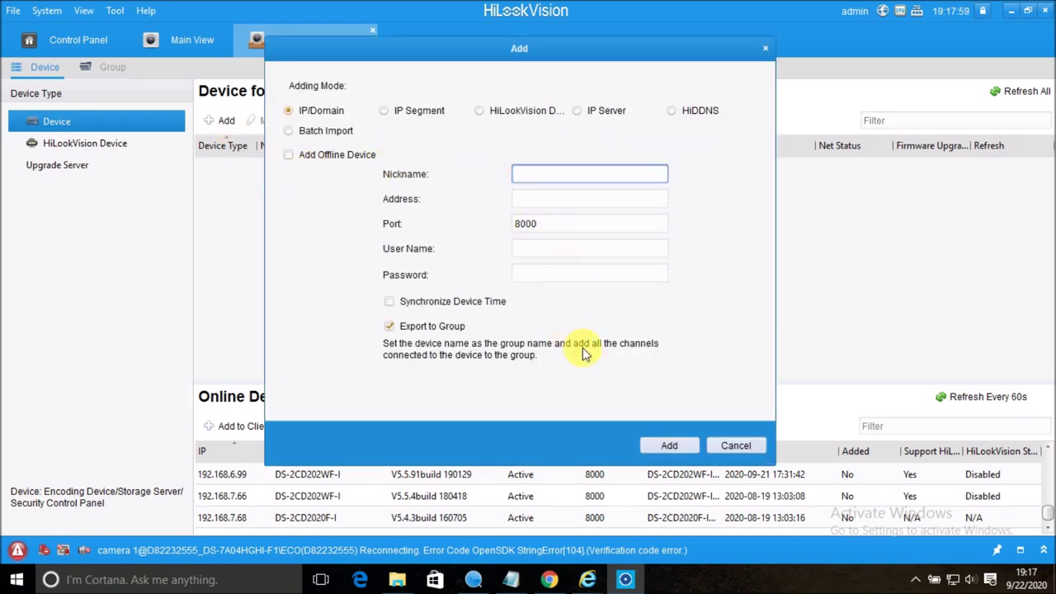
Add camera 192.168.6.99 with nickname 'ipcam', user admin and its password, without exporting to a group.
left_click(726, 447)
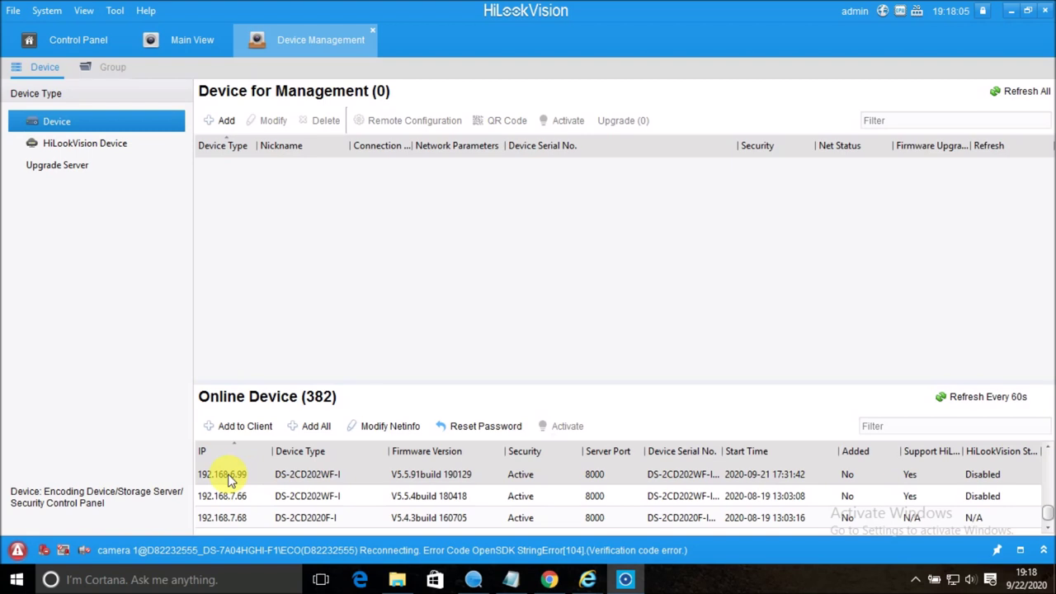
left_click(239, 427)
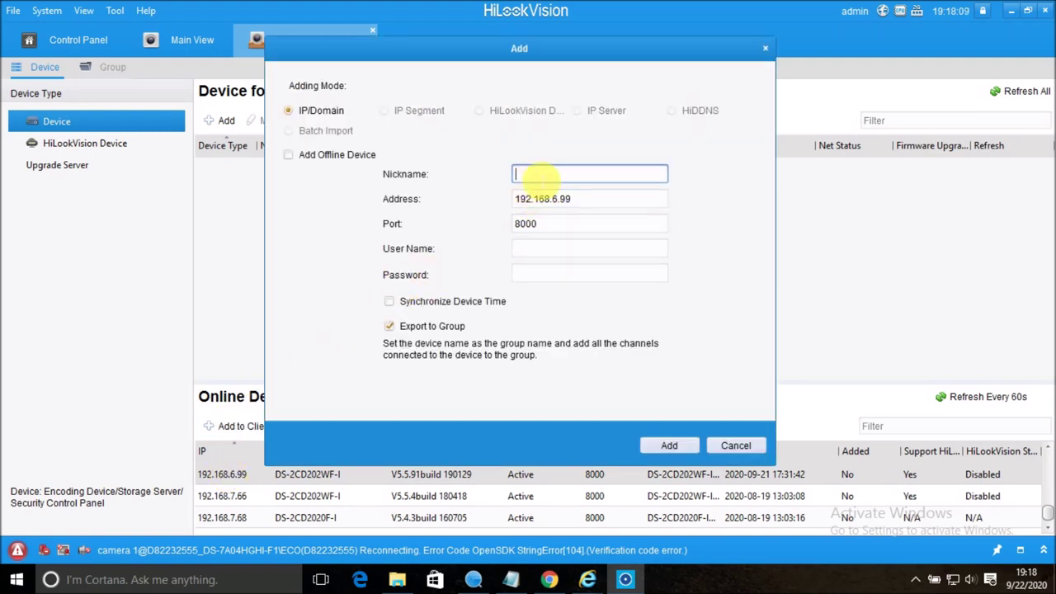
type("ipcam")
key("Tab")
key("Tab")
key("Tab")
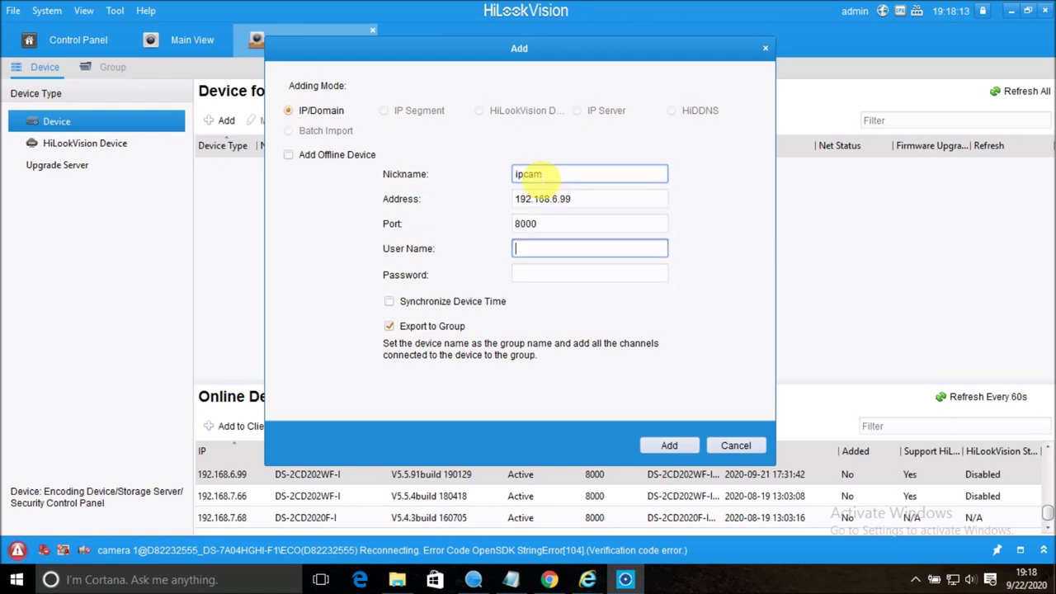
type("admin")
key("Tab")
type("*******")
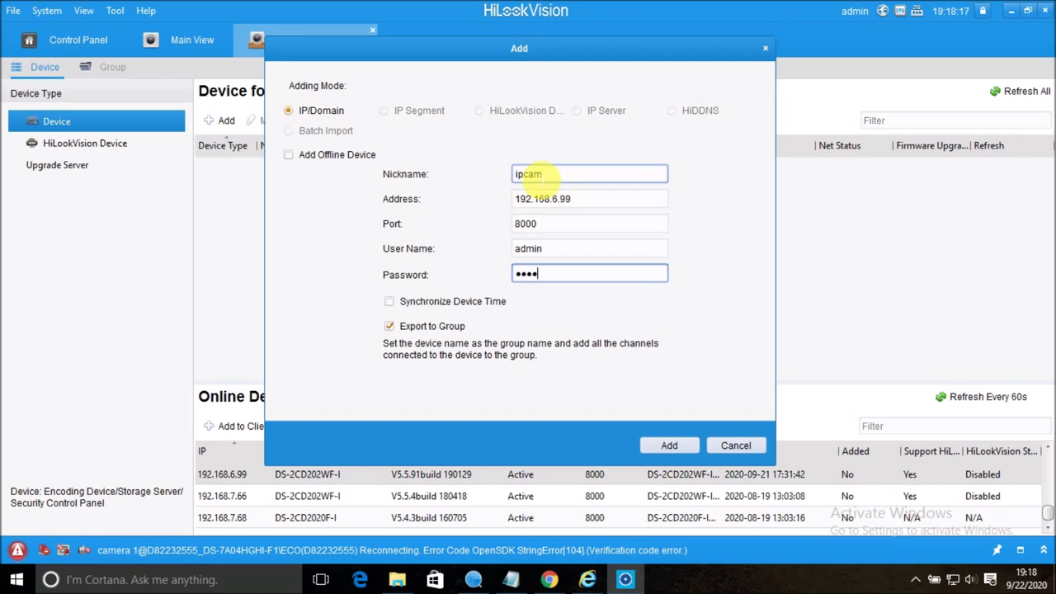
type("***")
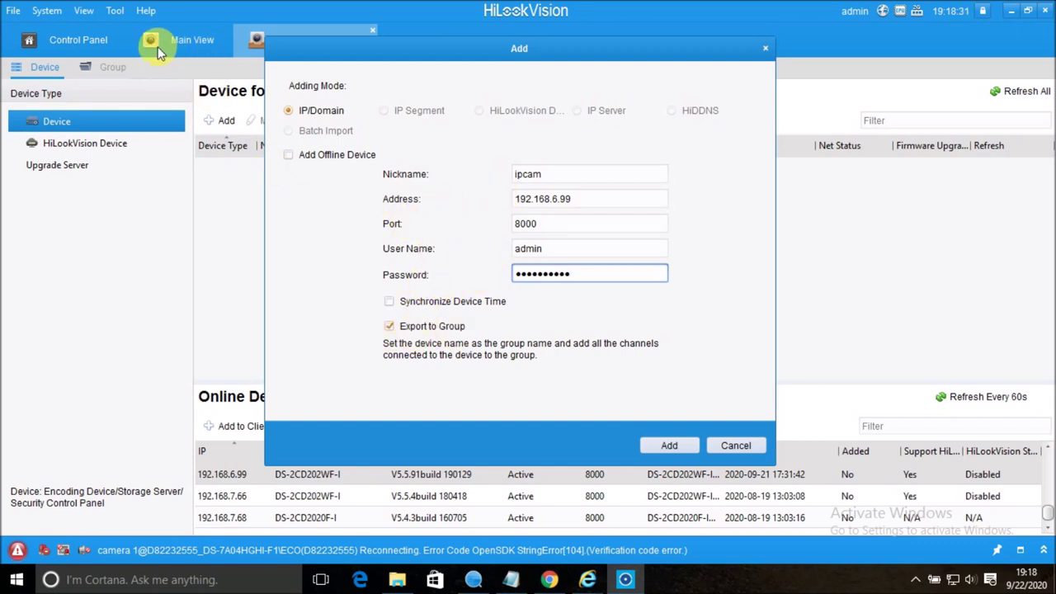
left_click(389, 328)
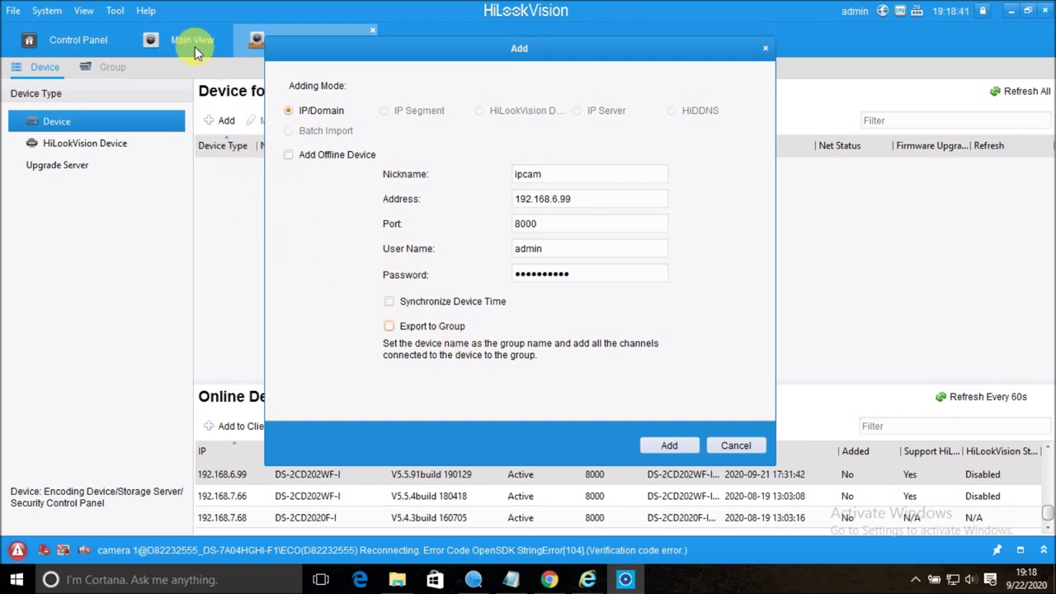
left_click(388, 327)
left_click(662, 444)
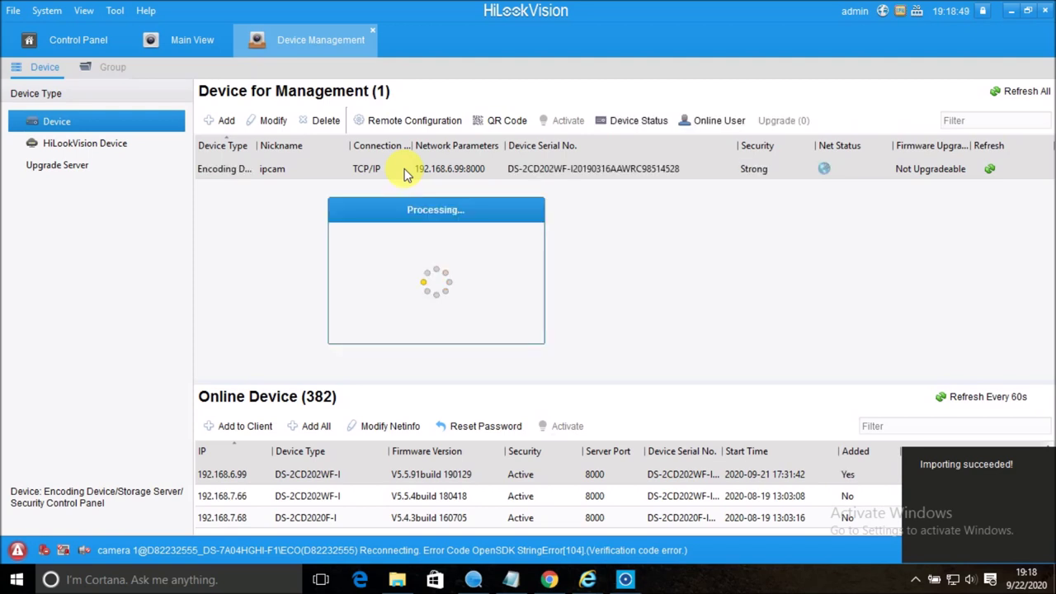
In Main View, expand the ipcam and nitin2call groups and select Camera1_ipcam.
left_click(177, 48)
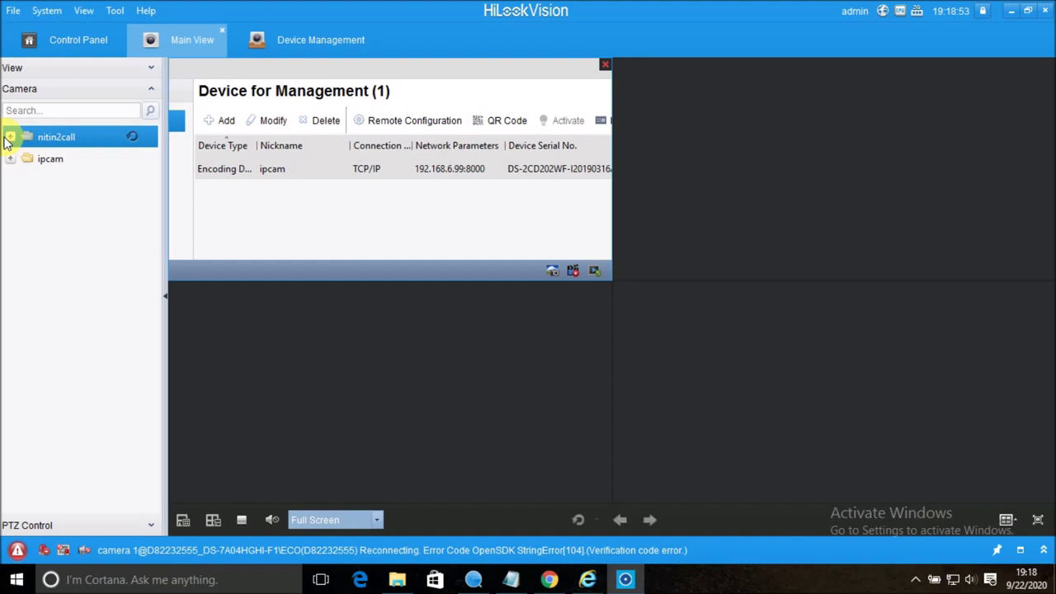
left_click(9, 162)
left_click(66, 183)
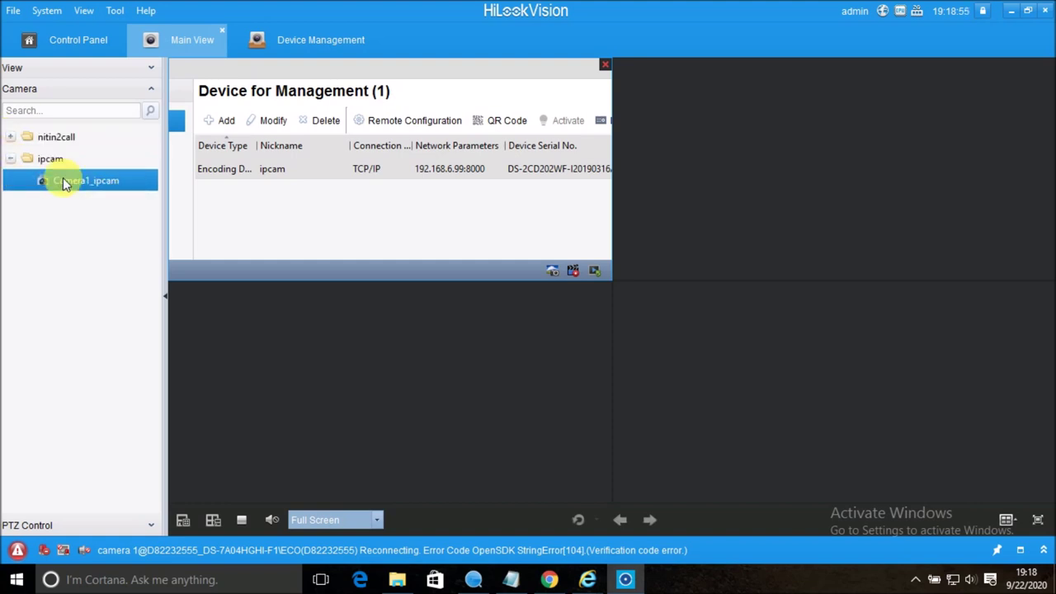
left_click(10, 138)
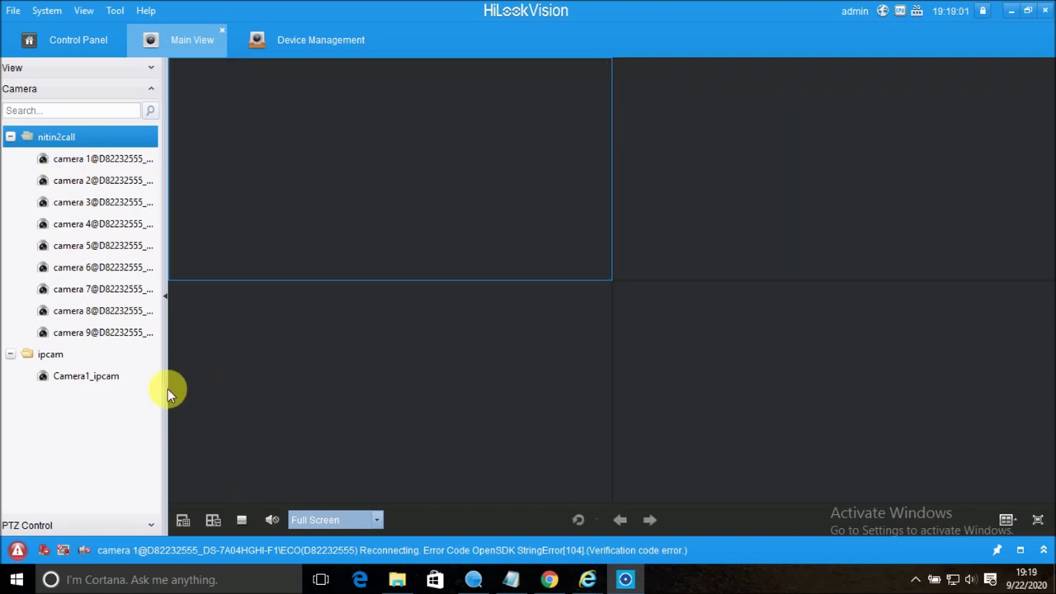
left_click(63, 385)
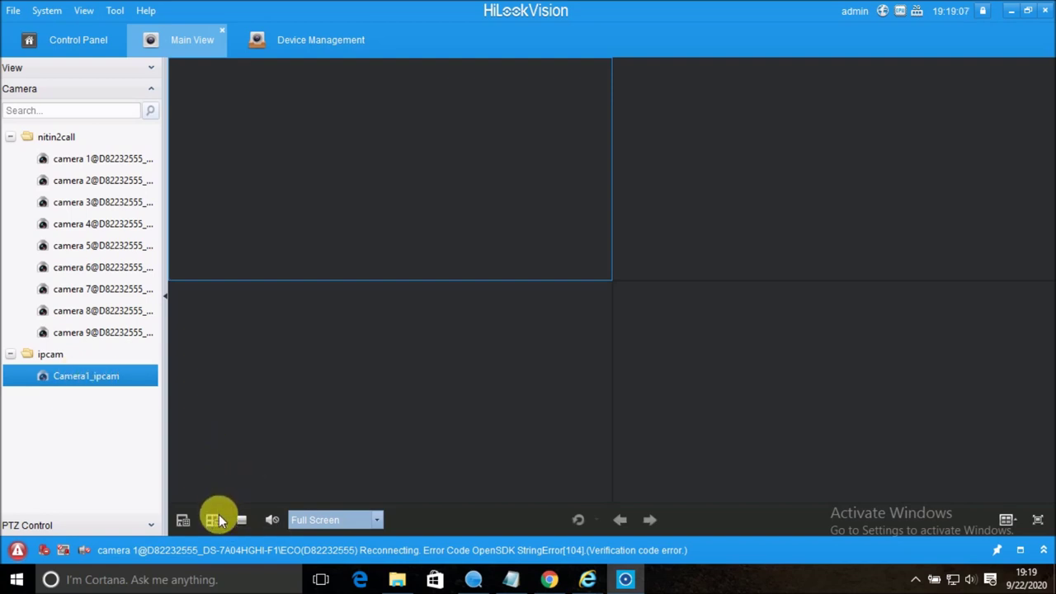
Switch to a 25-pane layout, preview Camera1_ipcam in the first pane, then stop all previews.
left_click(1004, 518)
left_click(878, 352)
double_click(92, 377)
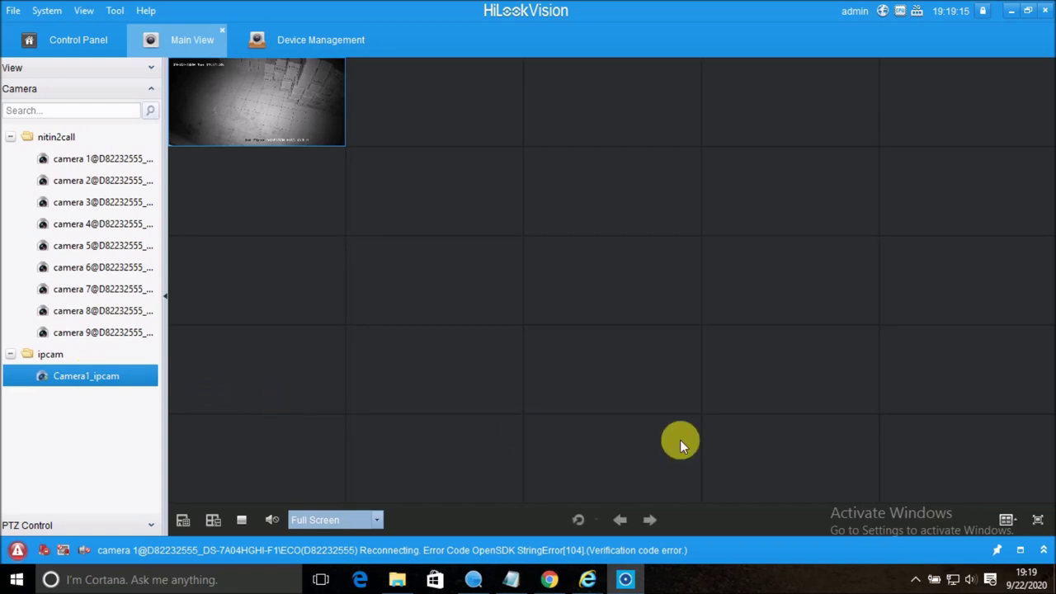
left_click(243, 520)
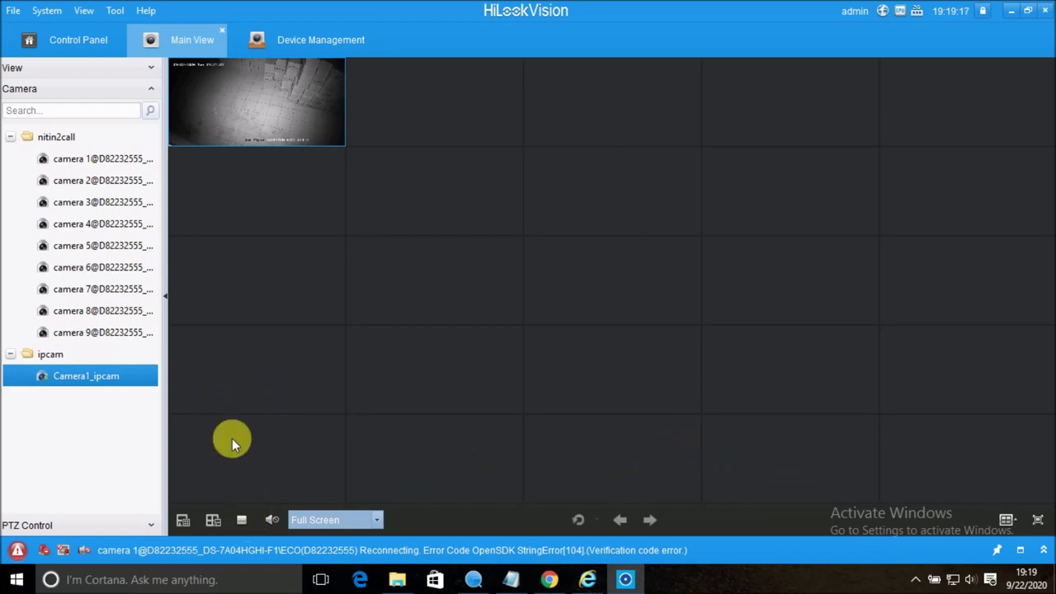
Play camera 1 and Camera1_ipcam side by side in the first two panes, then stop all previews.
left_click(41, 161)
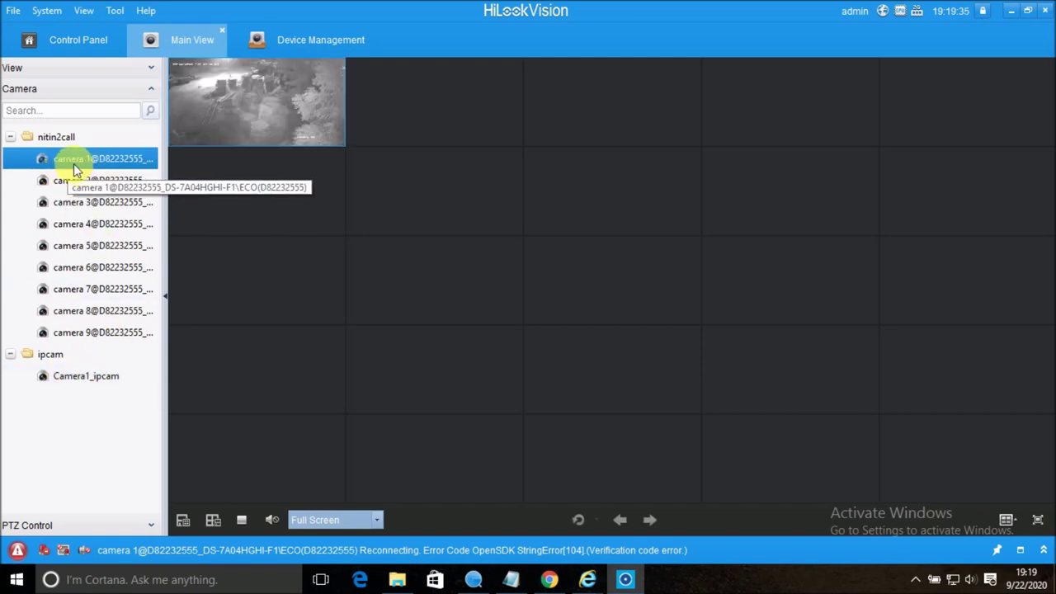
mouse_move(221, 119)
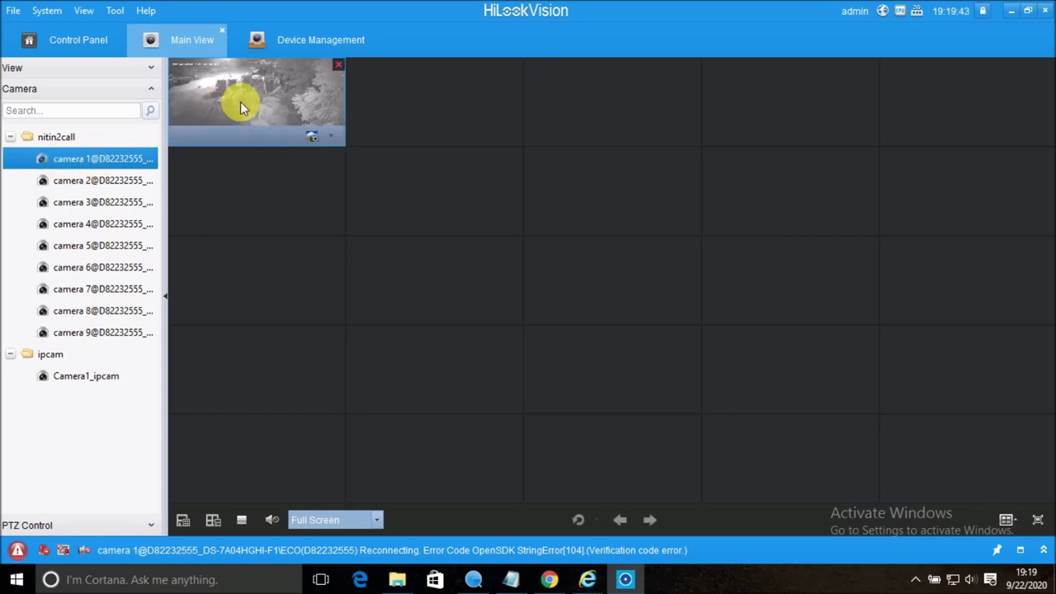
left_click(277, 179)
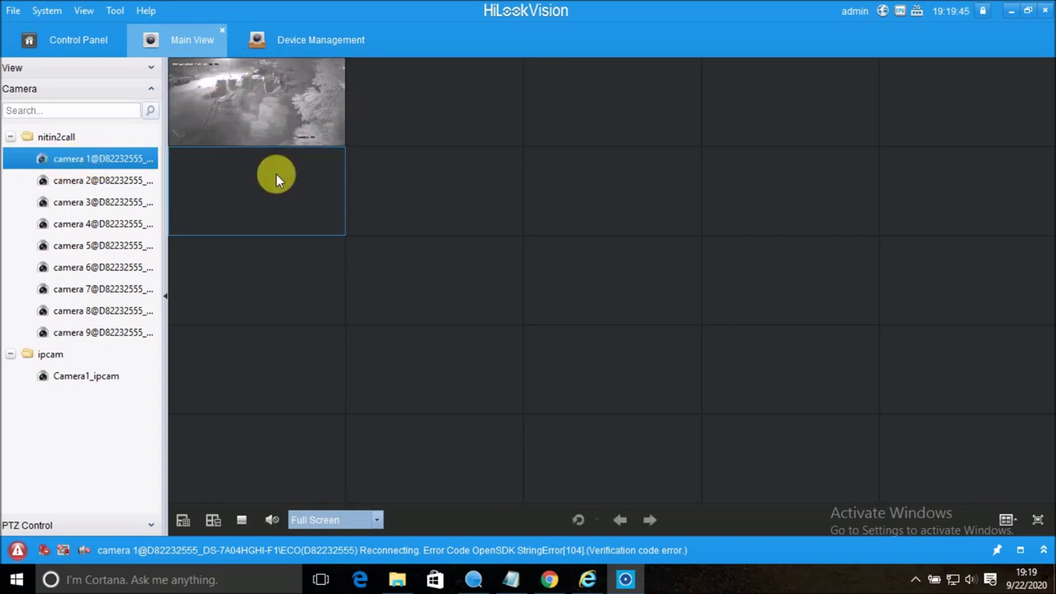
left_click(71, 378)
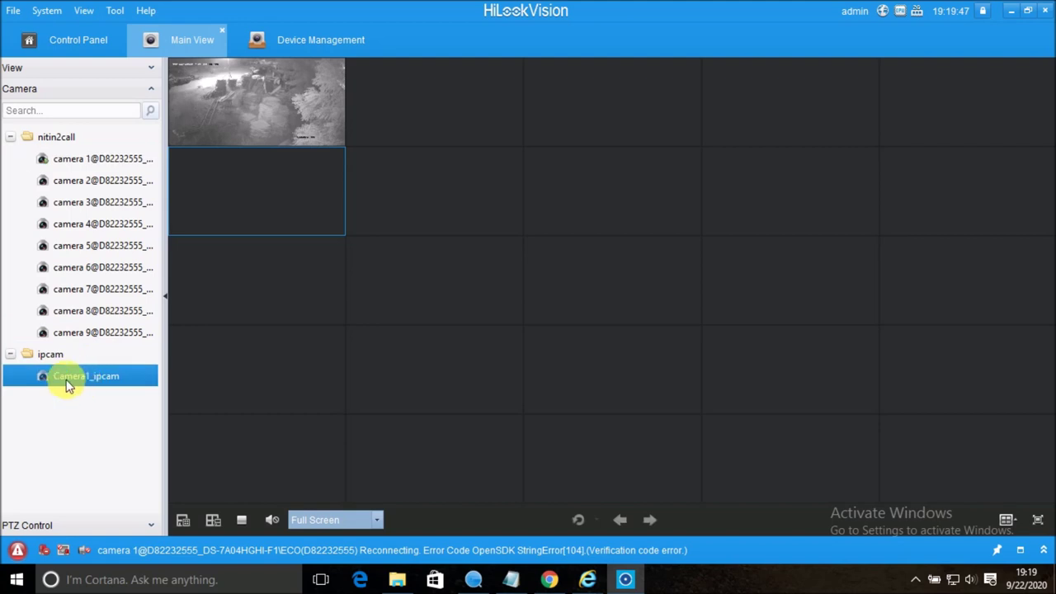
double_click(68, 386)
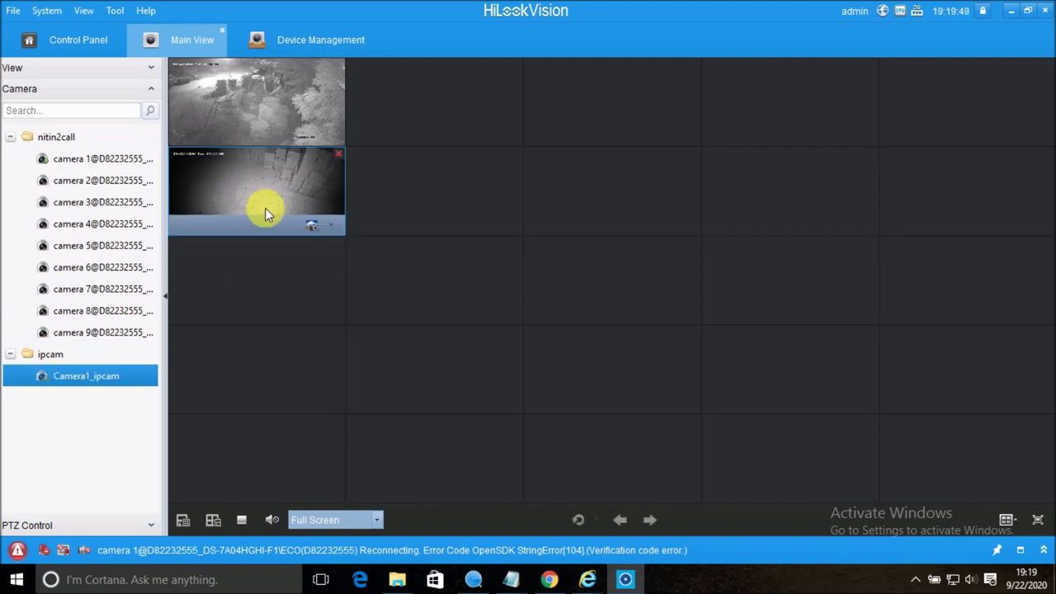
left_click(241, 519)
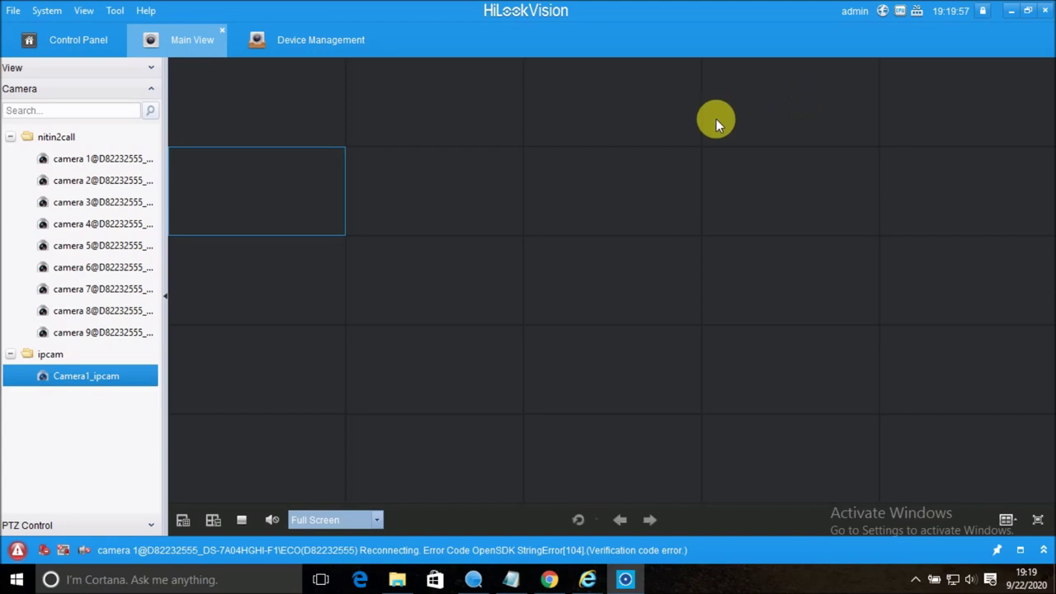
Select a few empty panes in the grid and reveal the hidden notification-area icons.
left_click(759, 127)
left_click(953, 108)
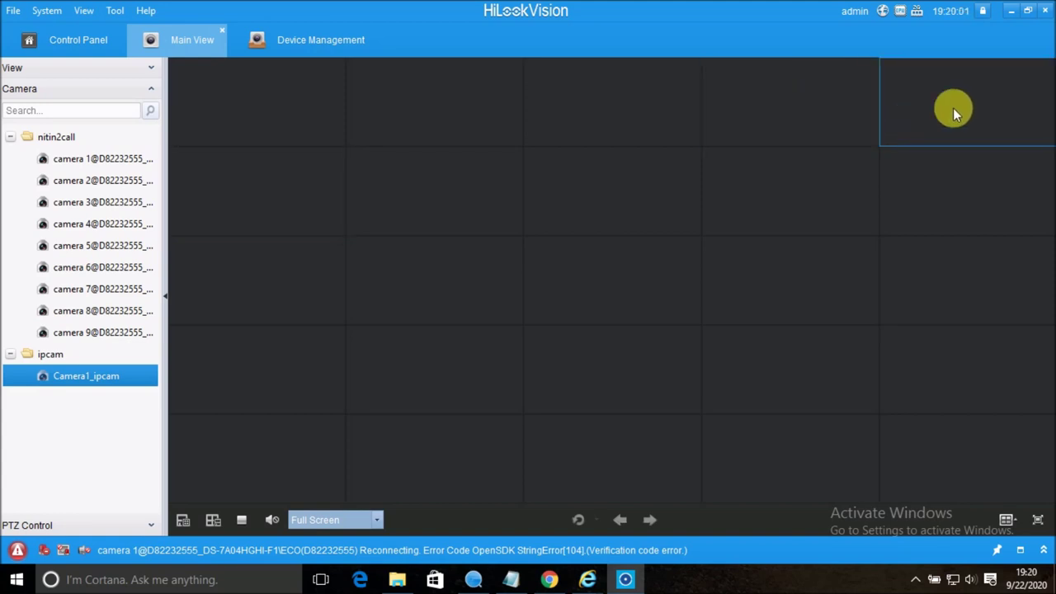
left_click(772, 178)
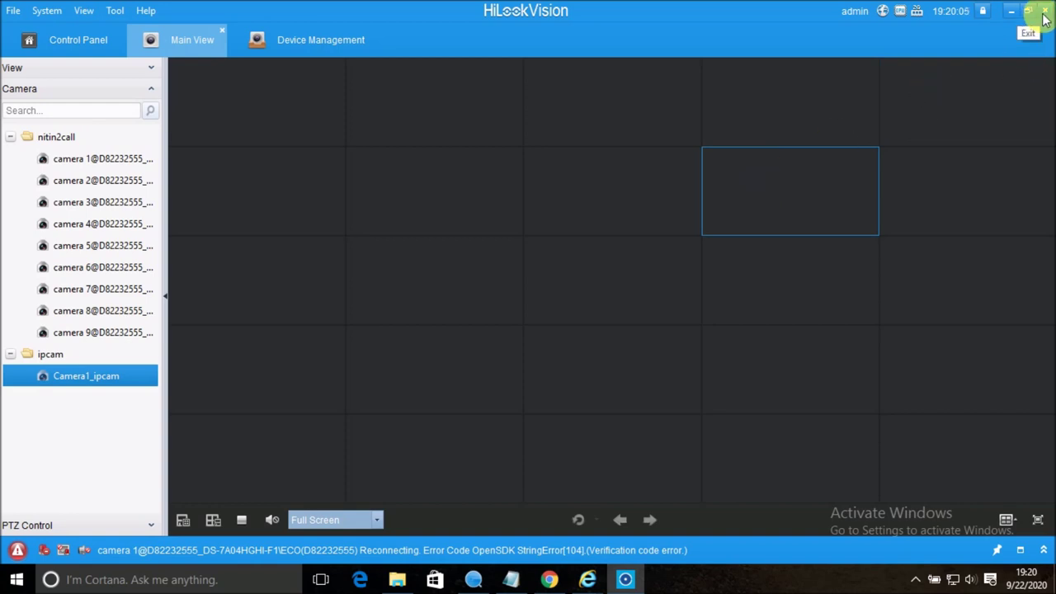
left_click(914, 580)
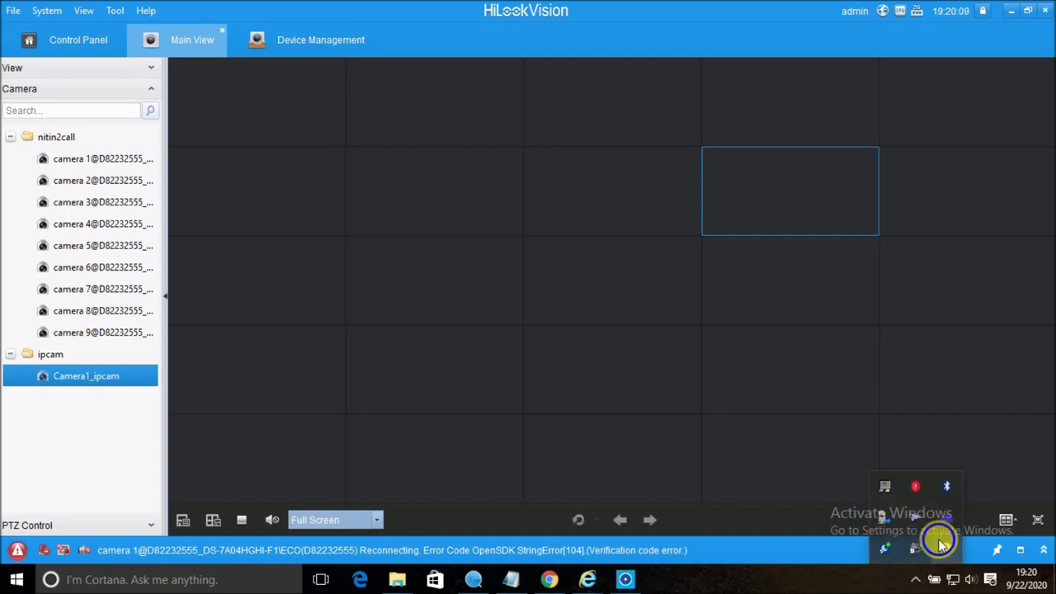